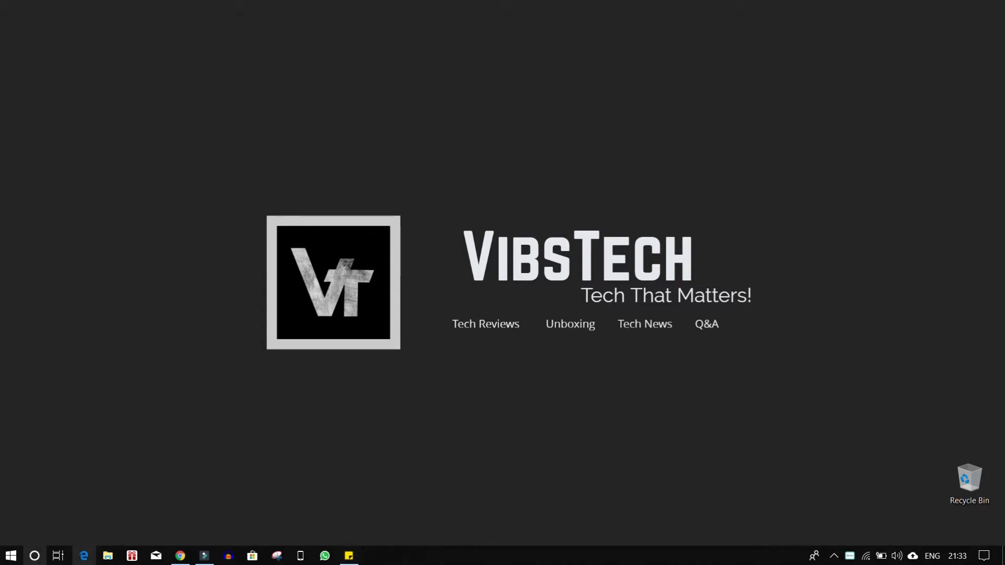
# Step: Open the Windows Insider Program page in Update & Security settings and start joining to get Insider Preview builds
pyautogui.click(11, 555)
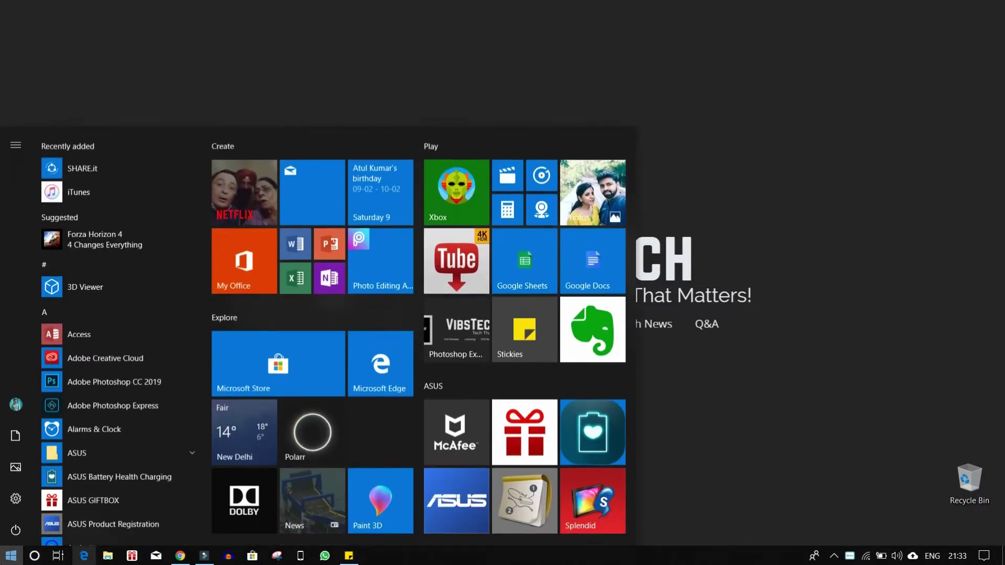
pyautogui.click(16, 498)
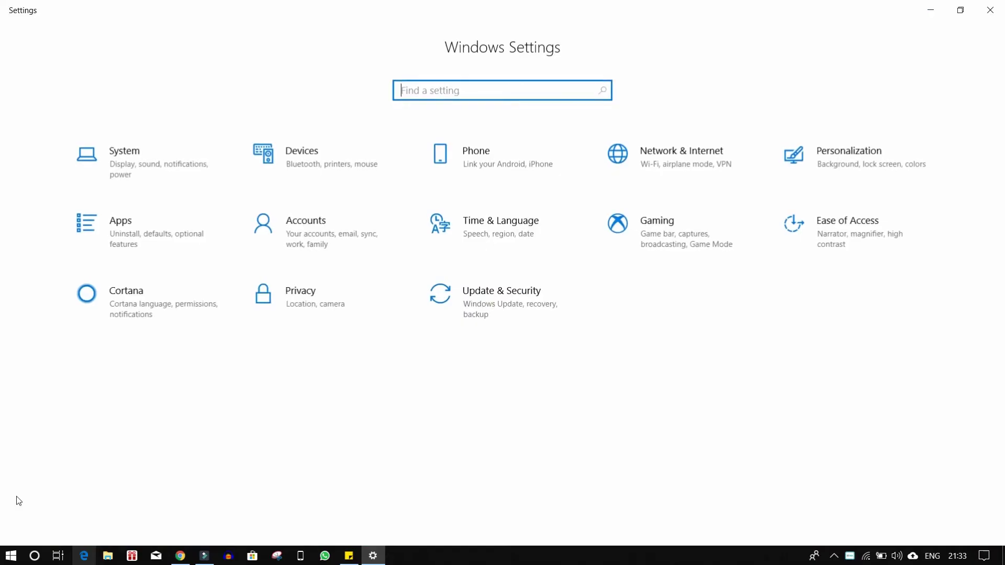
pyautogui.click(514, 298)
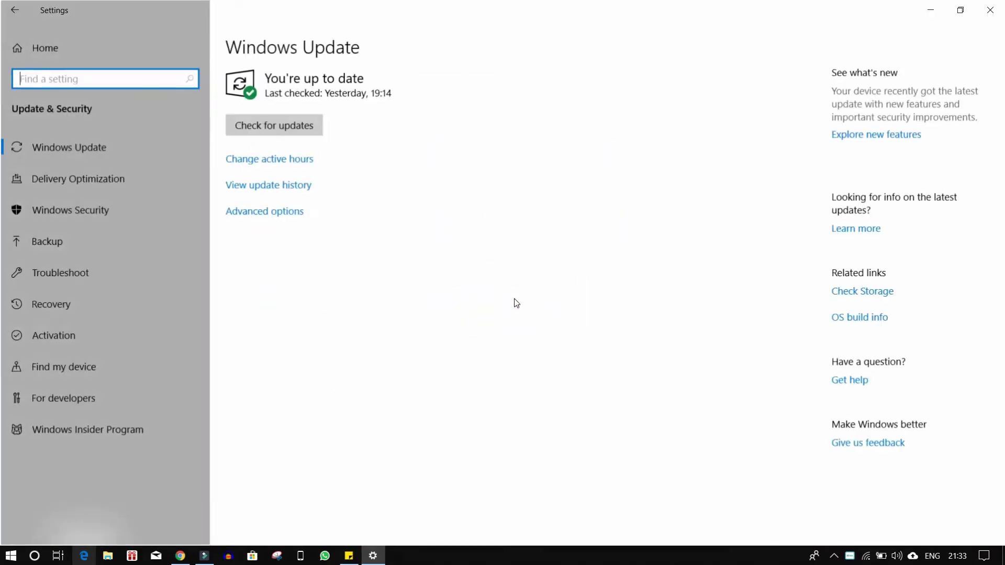
pyautogui.click(111, 437)
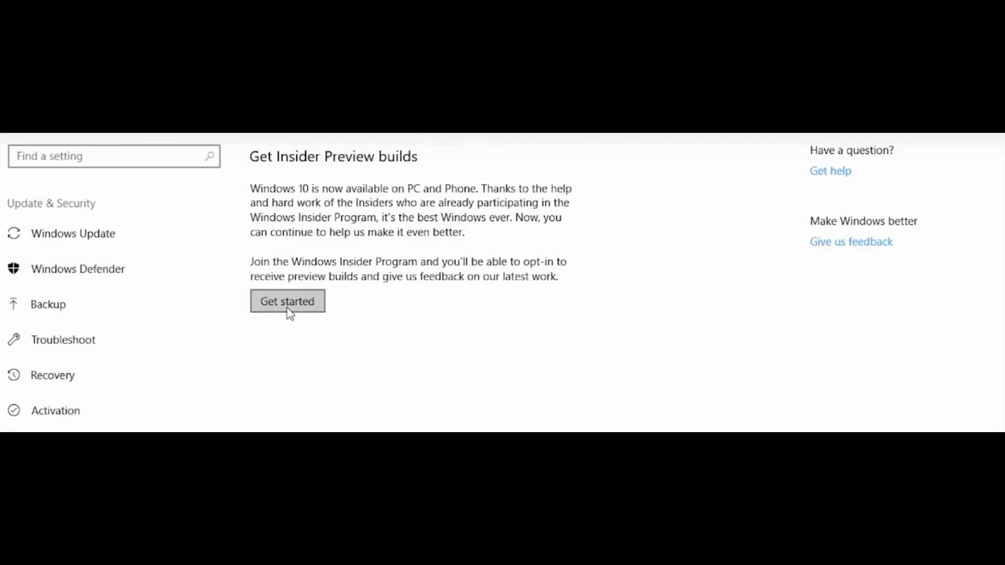
pyautogui.click(287, 302)
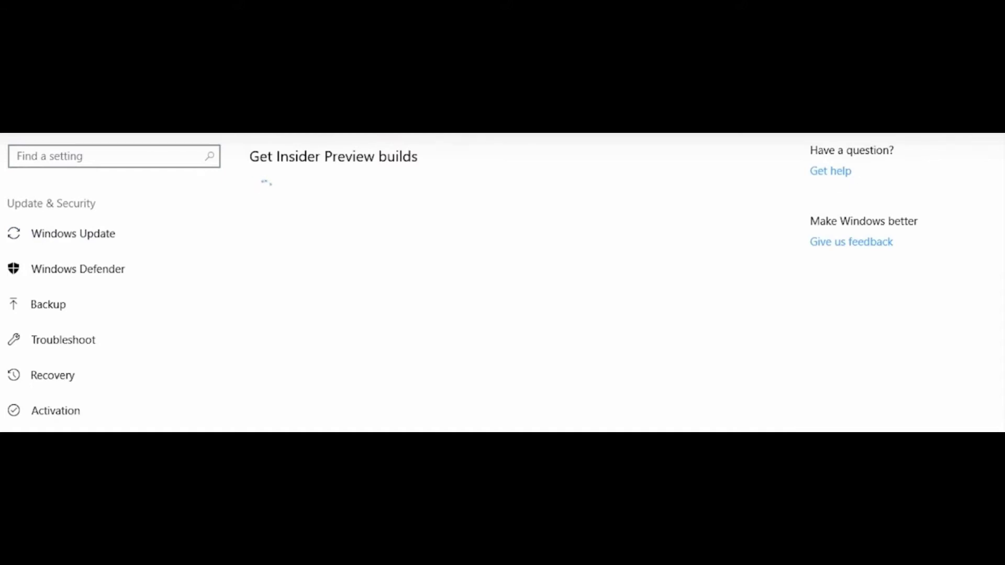
pyautogui.click(286, 307)
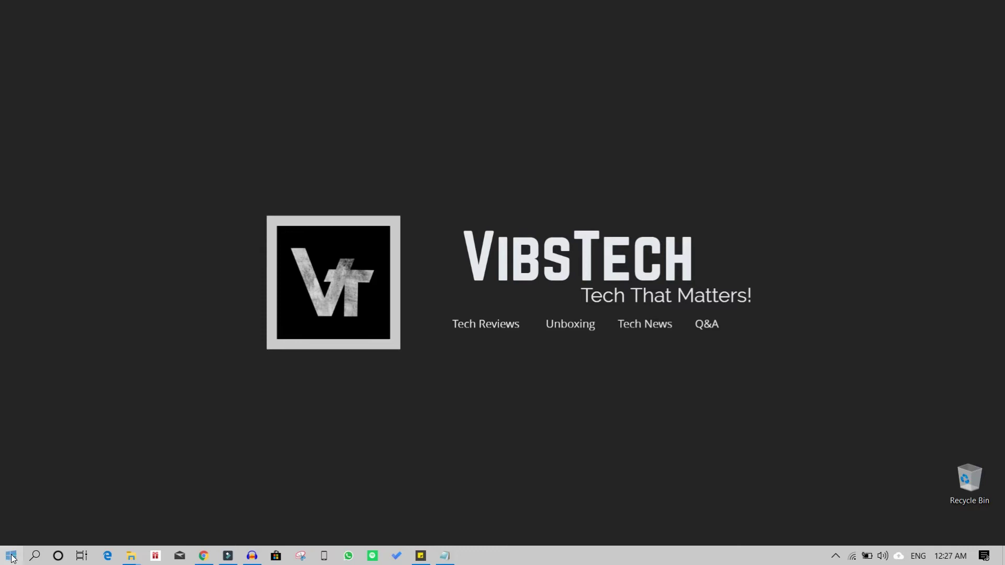
# Step: Set the Windows color mode to Dark in the Personalization color settings and close Settings
pyautogui.click(11, 555)
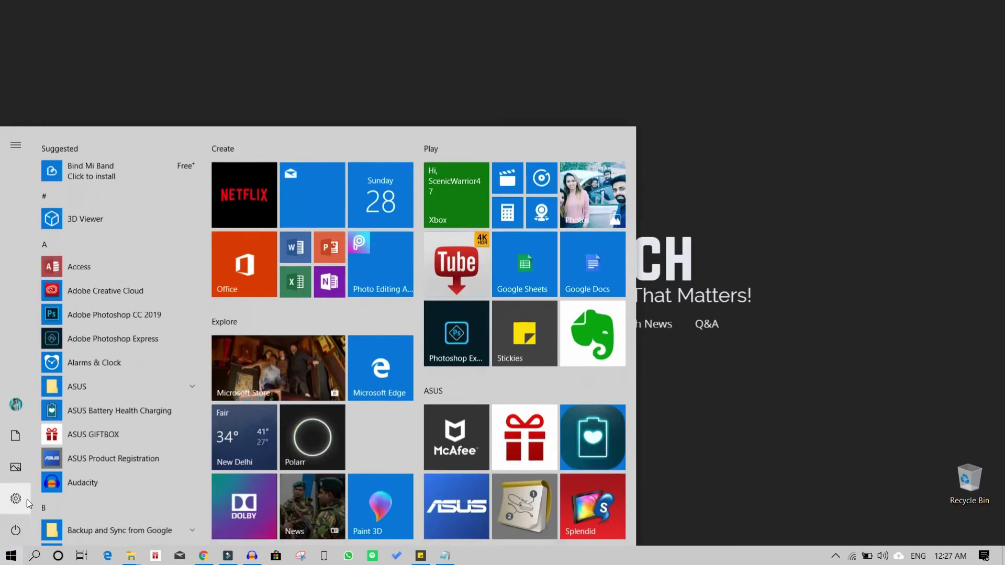
pyautogui.click(25, 498)
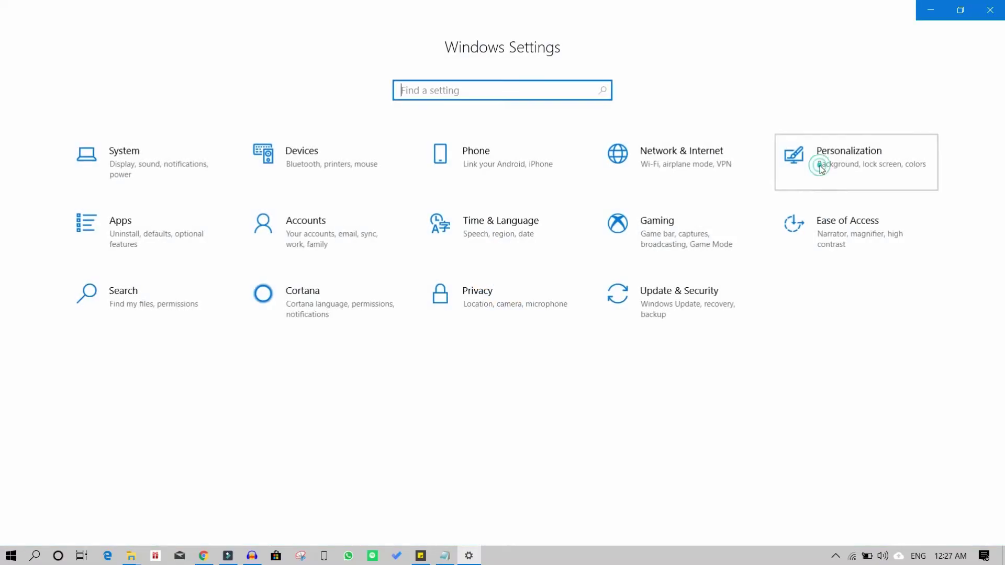
pyautogui.click(820, 166)
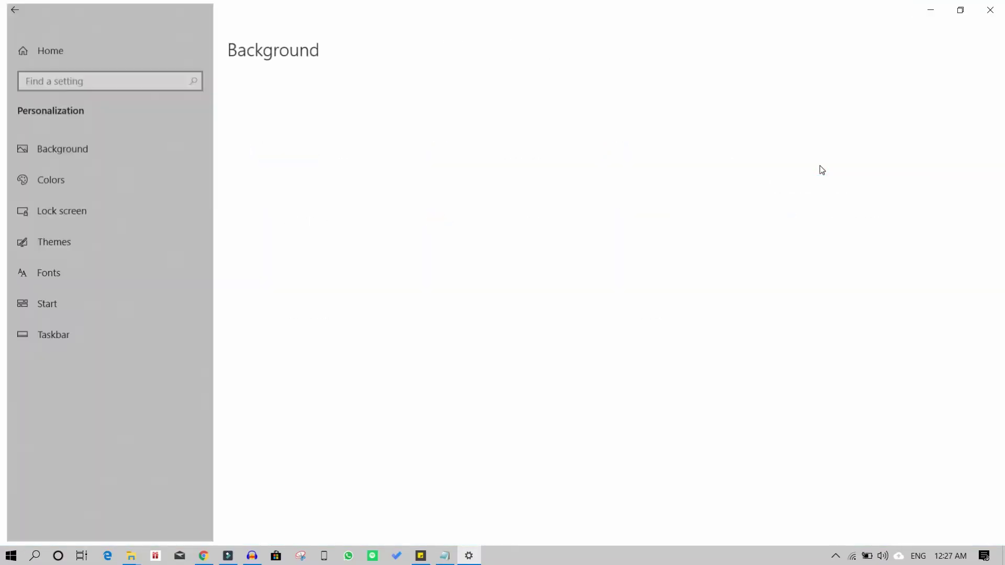
pyautogui.click(82, 176)
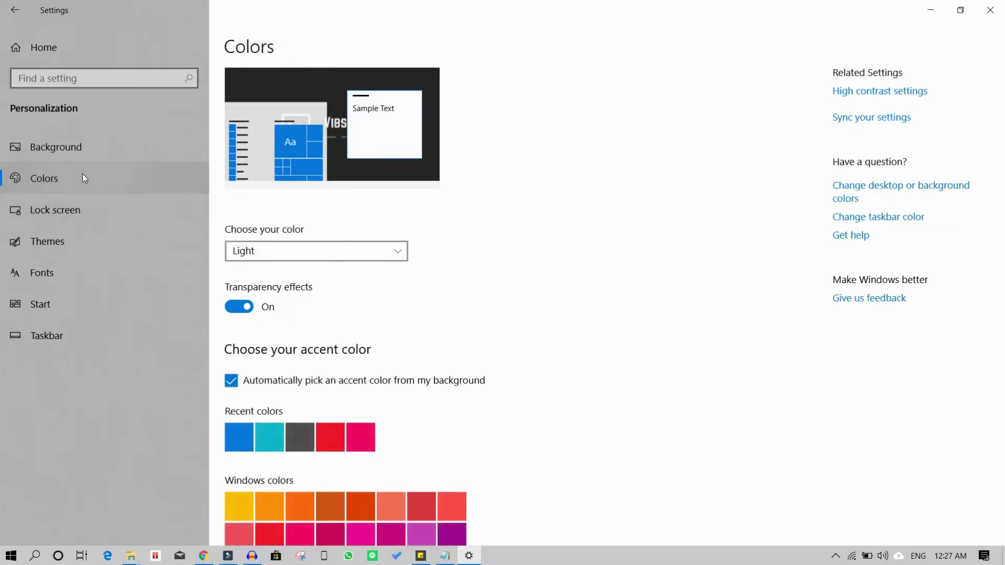
pyautogui.click(287, 260)
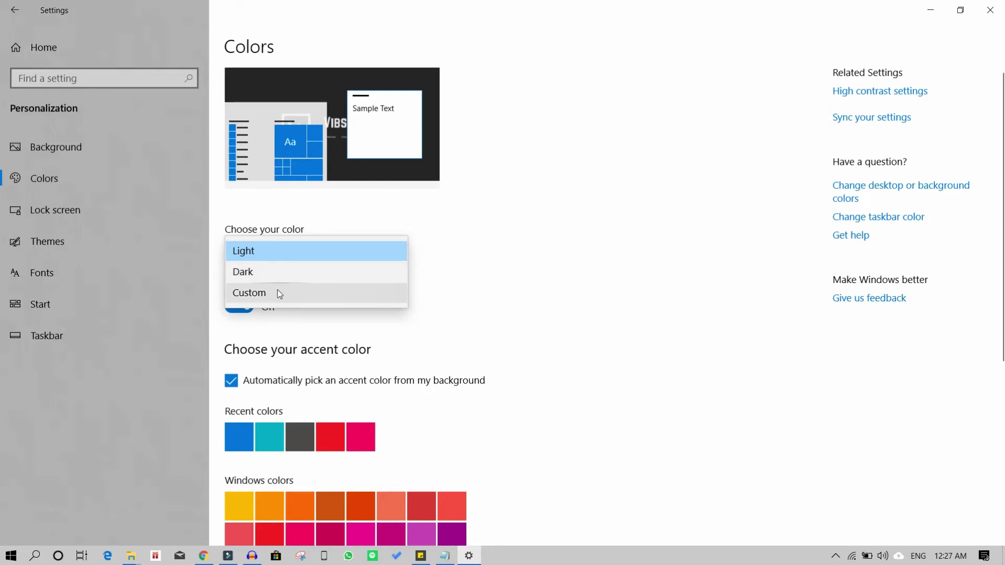
pyautogui.click(281, 272)
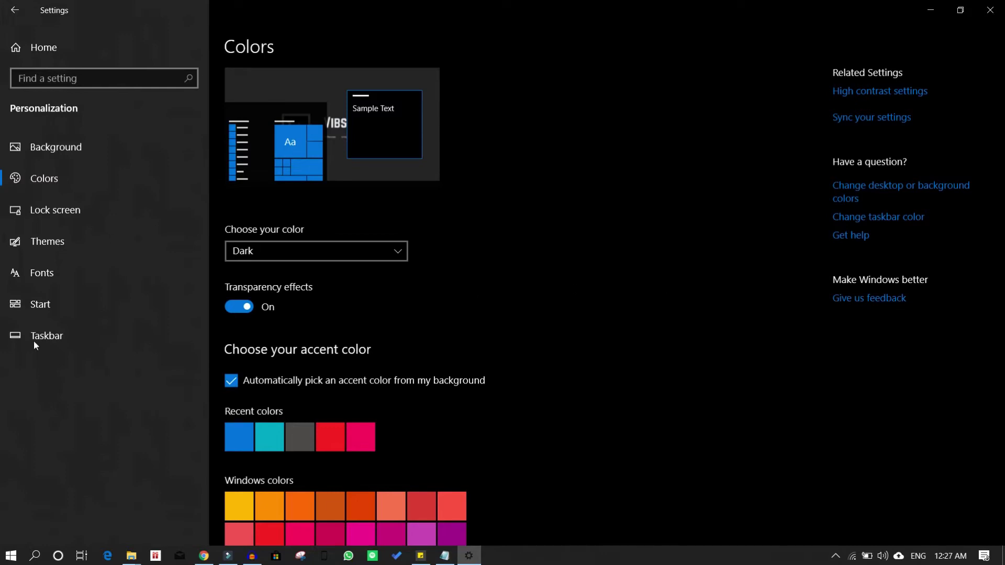
pyautogui.click(55, 149)
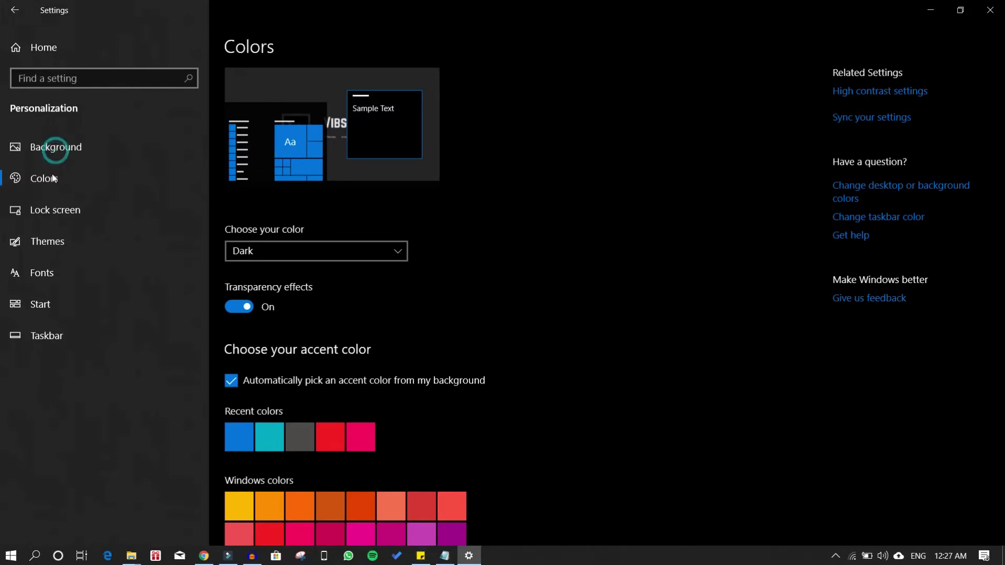
pyautogui.click(990, 12)
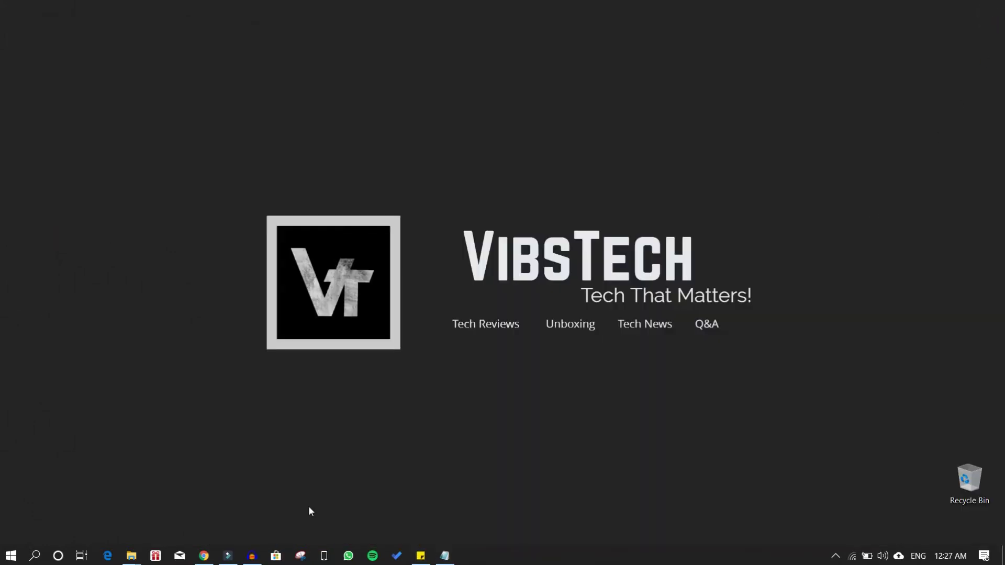
# Step: Reopen Windows Settings to check how the home page looks in dark mode, and close it
pyautogui.click(11, 556)
pyautogui.click(16, 499)
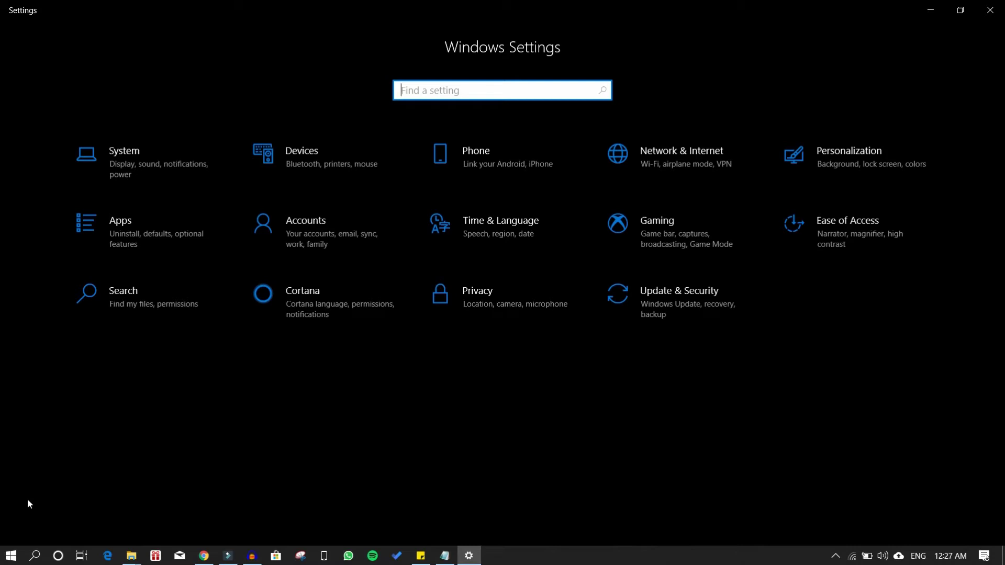
pyautogui.click(989, 9)
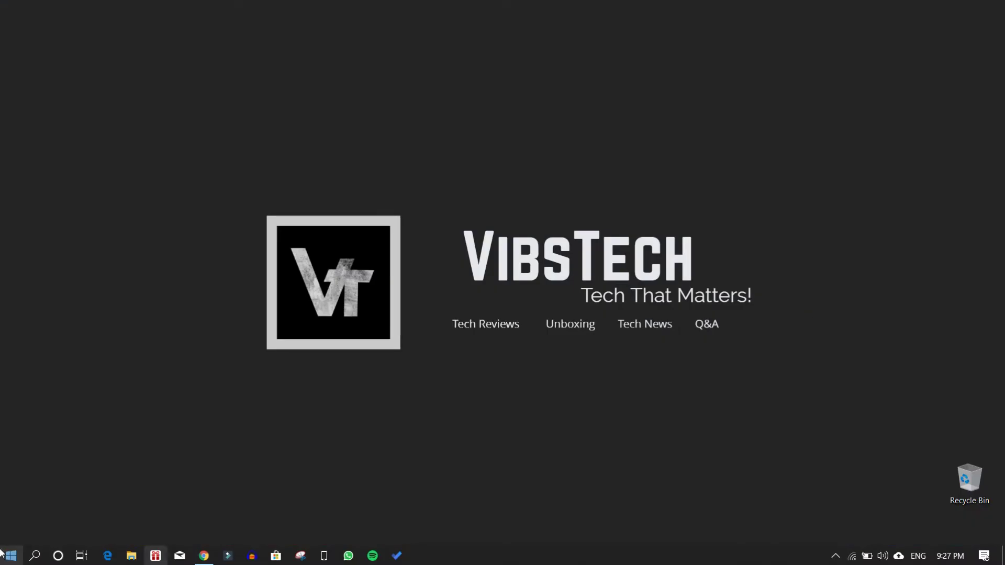
# Step: Add new virtual desktops in Task View
pyautogui.click(81, 555)
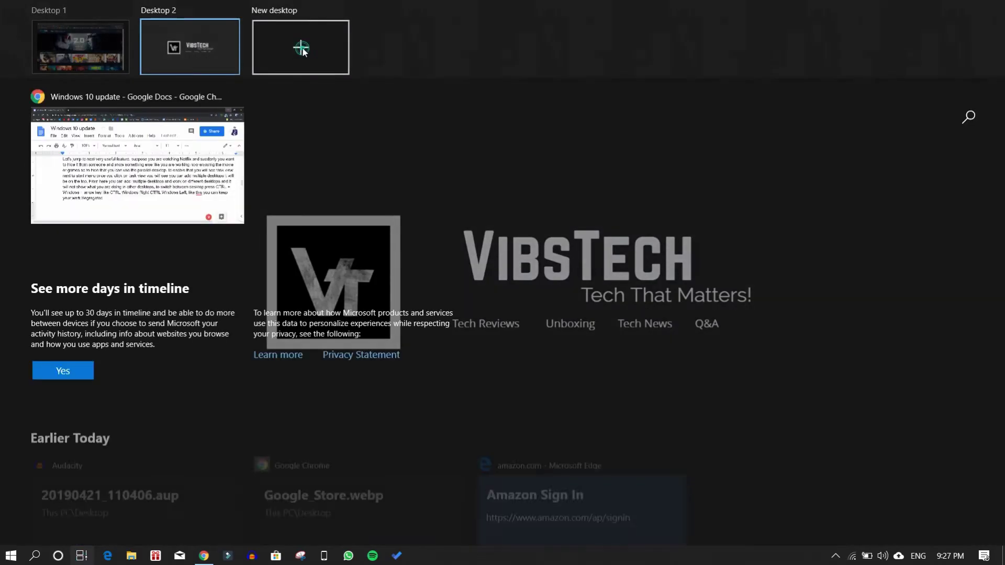
pyautogui.click(278, 53)
pyautogui.click(411, 48)
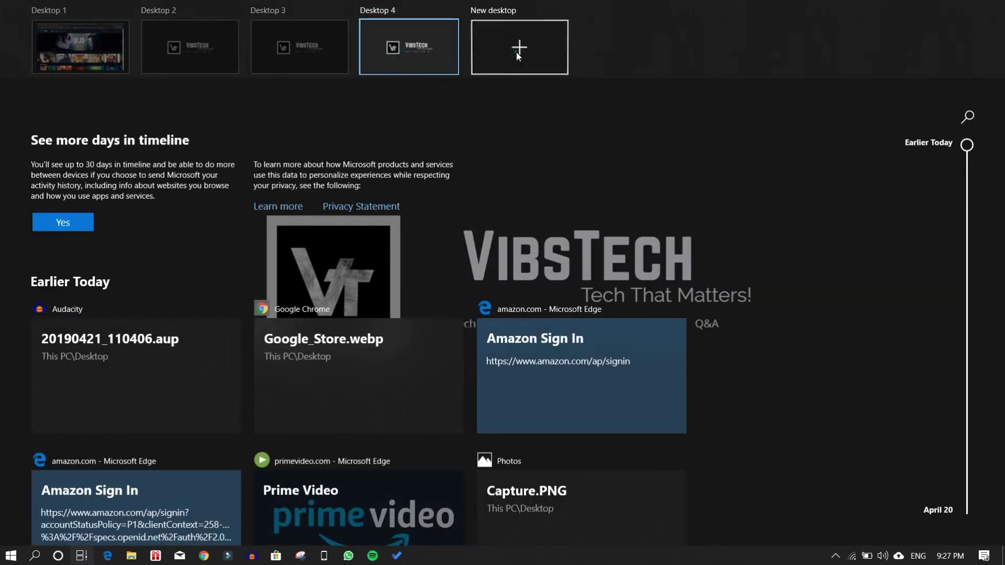
pyautogui.click(515, 52)
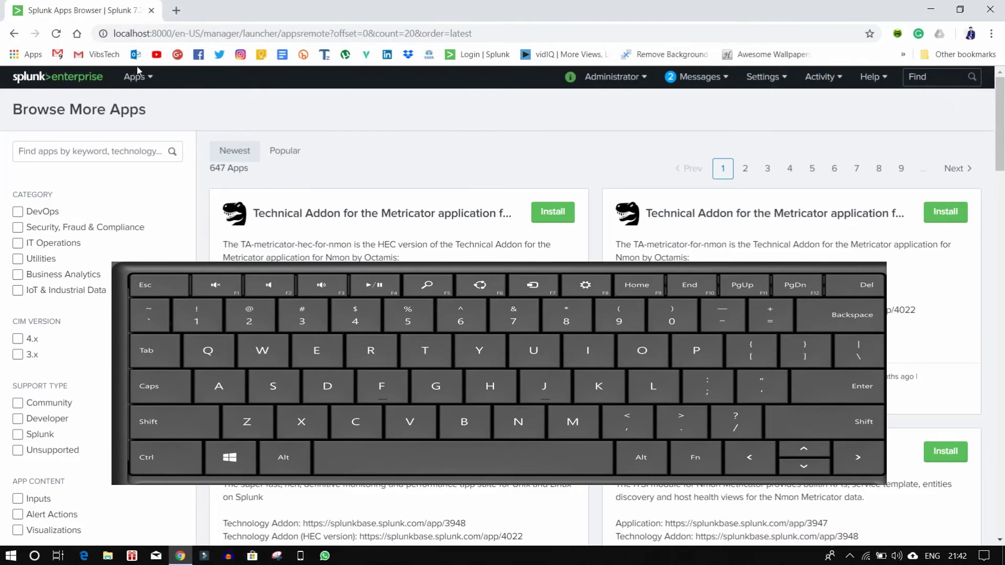
# Step: Switch back and forth between the open virtual desktops to view the apps running on each
pyautogui.press('ctrl+super+Left')
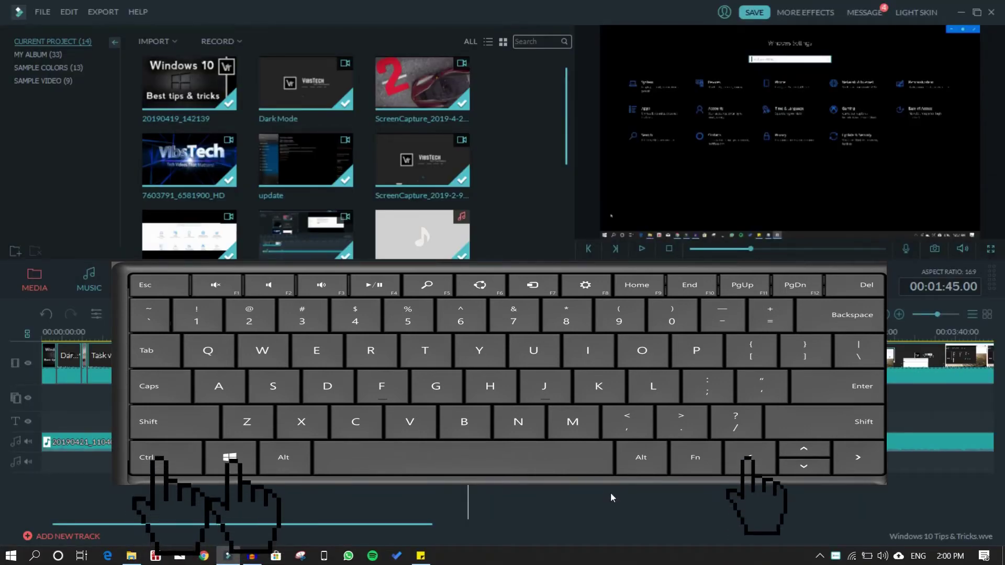
pyautogui.press('ctrl+super+Right')
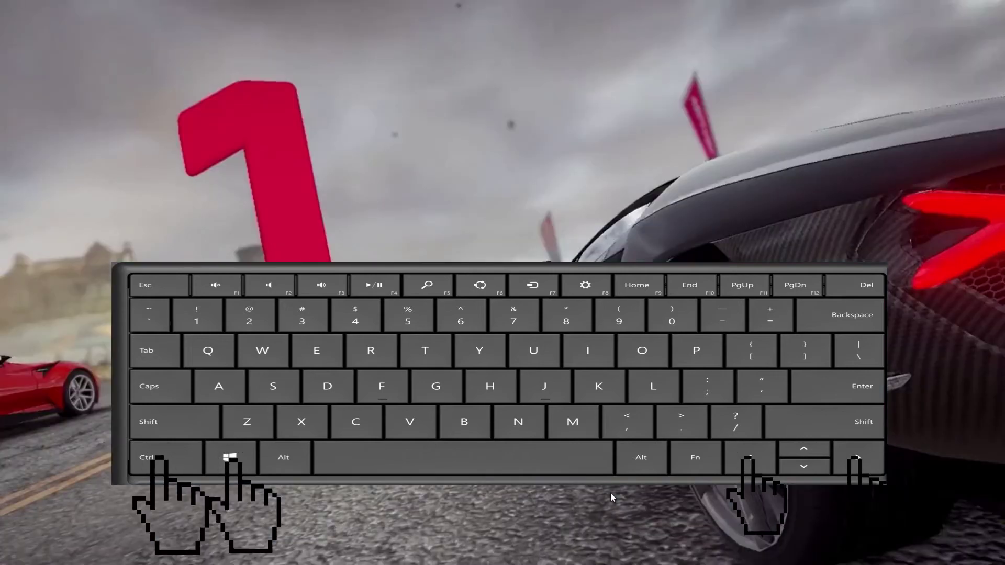
pyautogui.press('ctrl+super+Right')
pyautogui.press('ctrl+super+Left')
pyautogui.press('ctrl+super+Left')
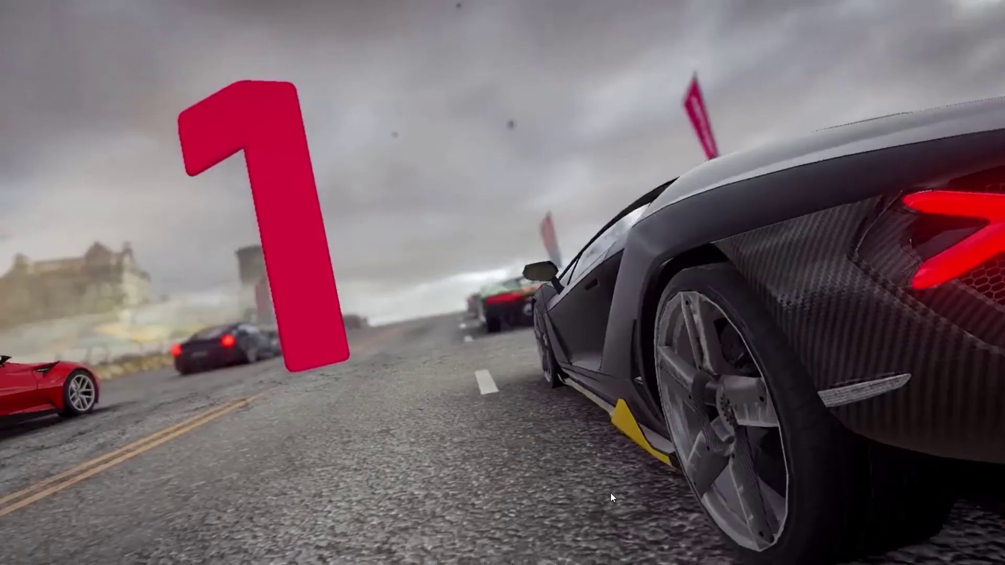
pyautogui.press('ctrl+super+Left')
pyautogui.press('ctrl+super+Right')
pyautogui.press('ctrl+super+Right')
pyautogui.press('ctrl+super+Left')
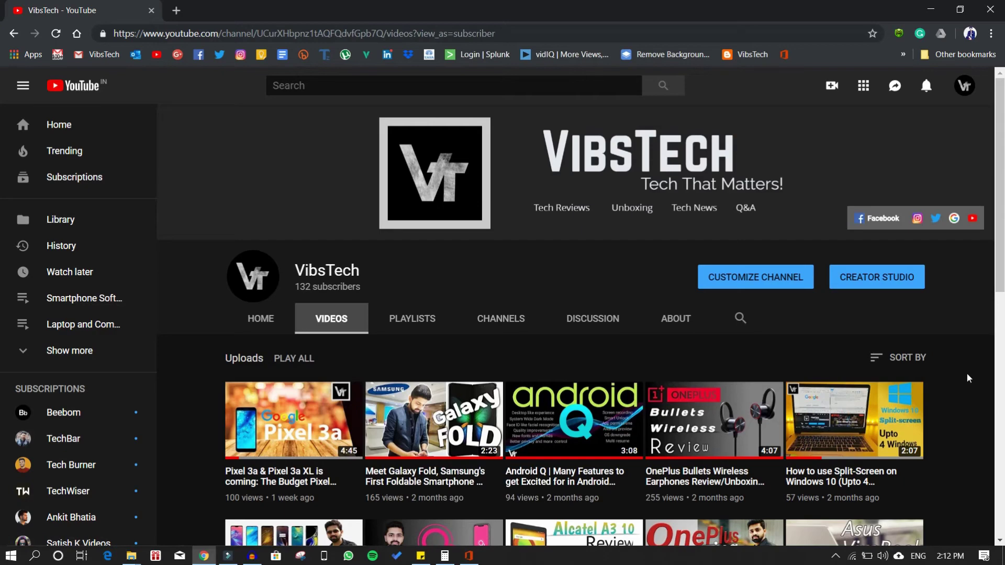
# Step: Restore the maximized YouTube browser window to a smaller floating size and move it over the other open windows
pyautogui.scroll(-3, 968, 377)
pyautogui.scroll(3, 864, 361)
pyautogui.click(960, 9)
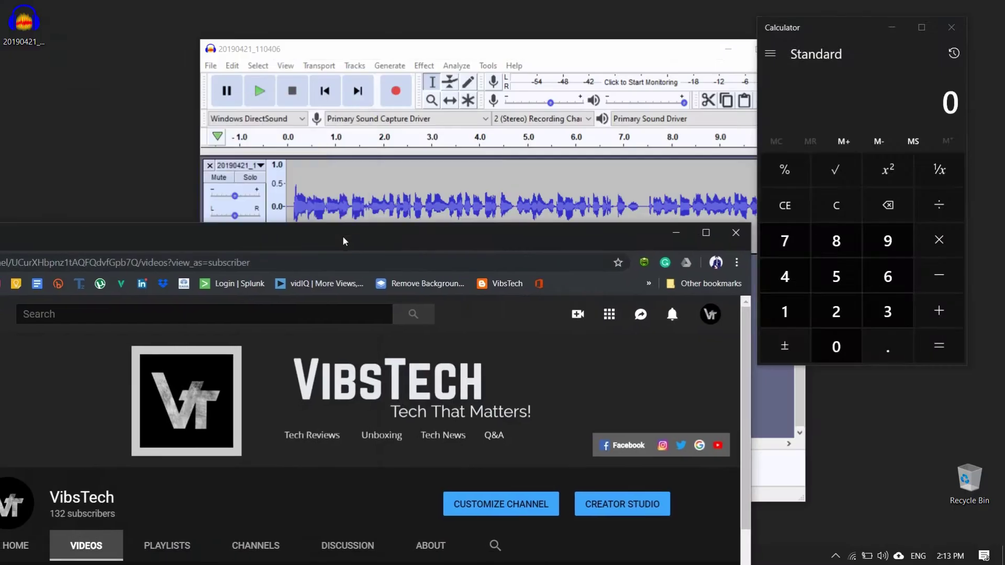
pyautogui.moveTo(343, 242); pyautogui.dragTo(353, 241)
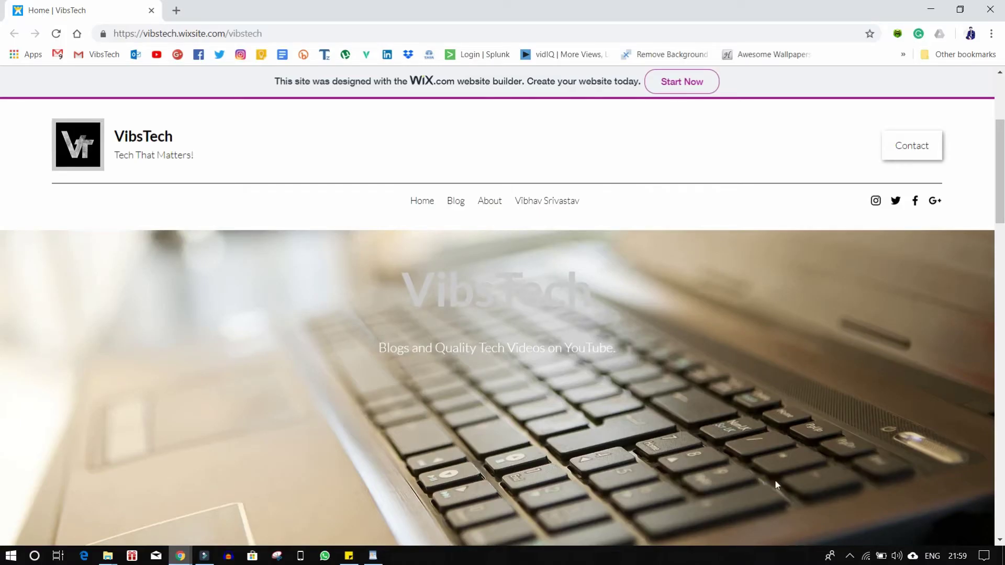
# Step: Open Command Prompt over the browser, move its window to the middle of the screen, and minimize the browser
pyautogui.click(10, 559)
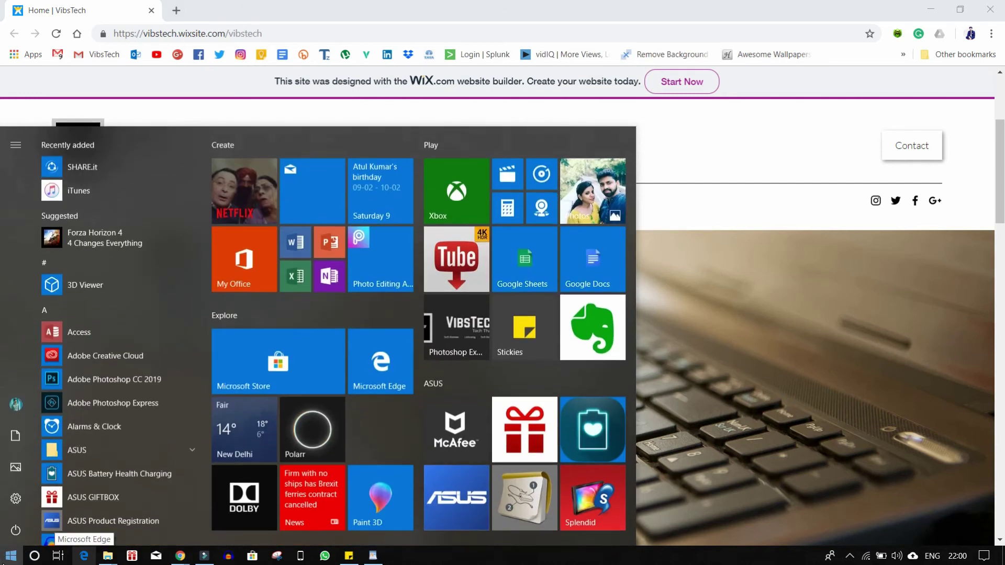
pyautogui.write('cmd')
pyautogui.press('Return')
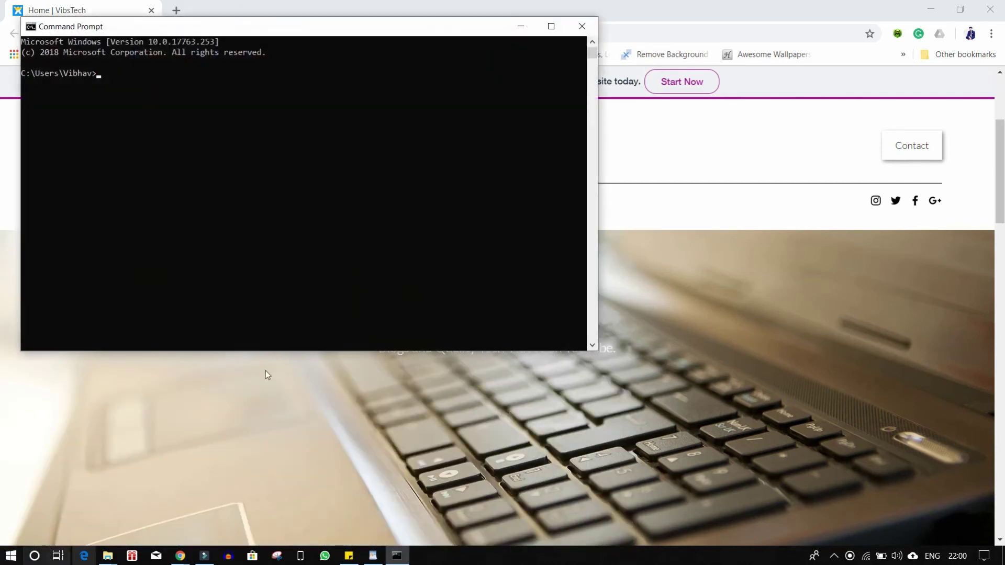
pyautogui.moveTo(319, 33); pyautogui.dragTo(542, 153)
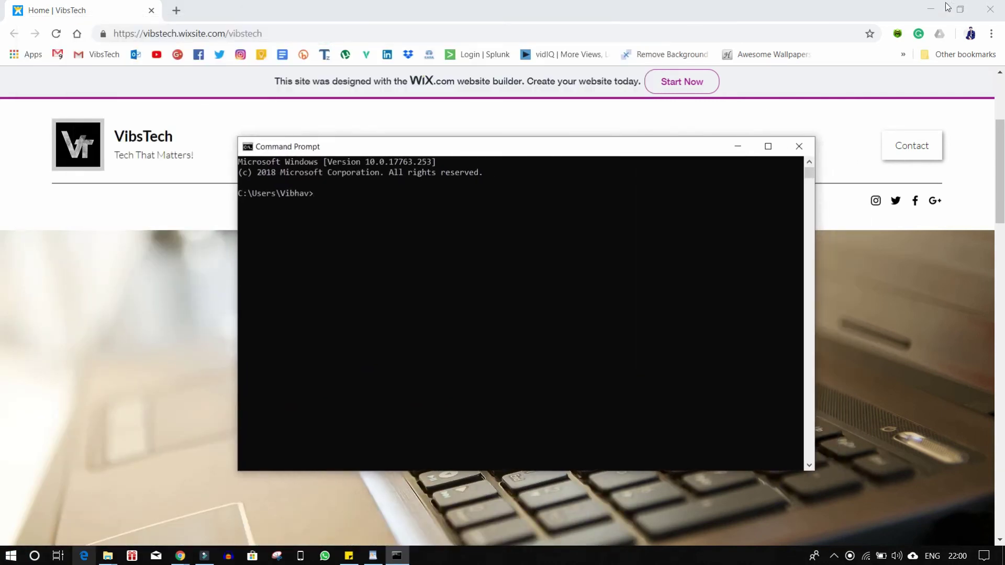
pyautogui.click(930, 10)
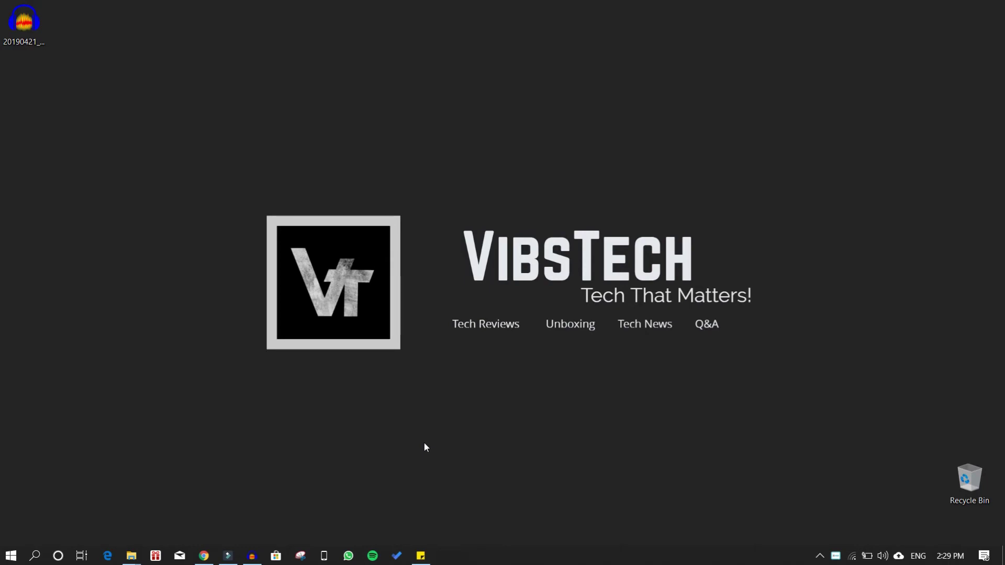
# Step: Launch Command Prompt from the empty desktop by searching for cmd
pyautogui.click(8, 559)
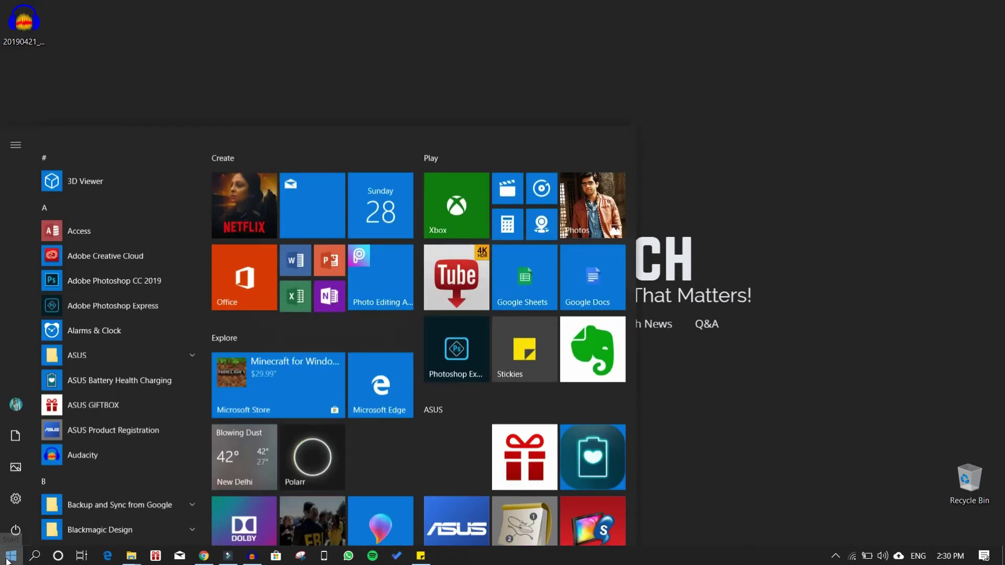
pyautogui.write('cmd')
pyautogui.press('Return')
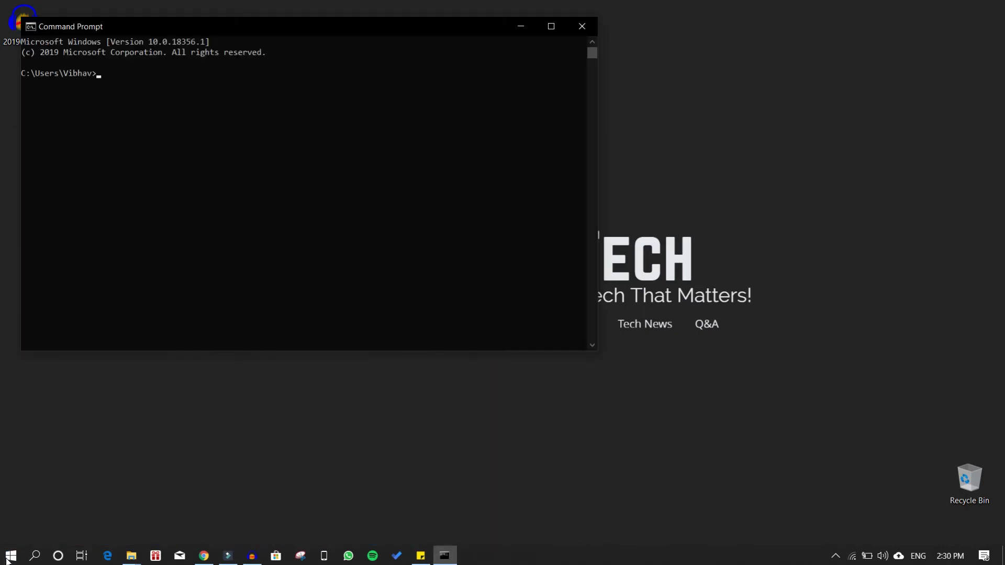
# Step: Lower the Command Prompt window's opacity in its color properties to make it see-through, and apply the change
pyautogui.rightClick(336, 35)
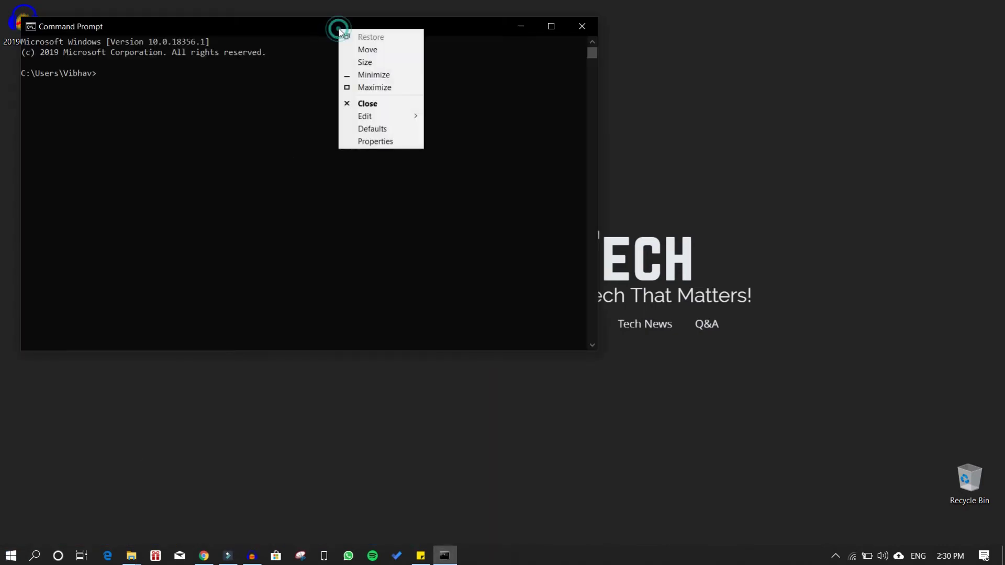
pyautogui.click(366, 142)
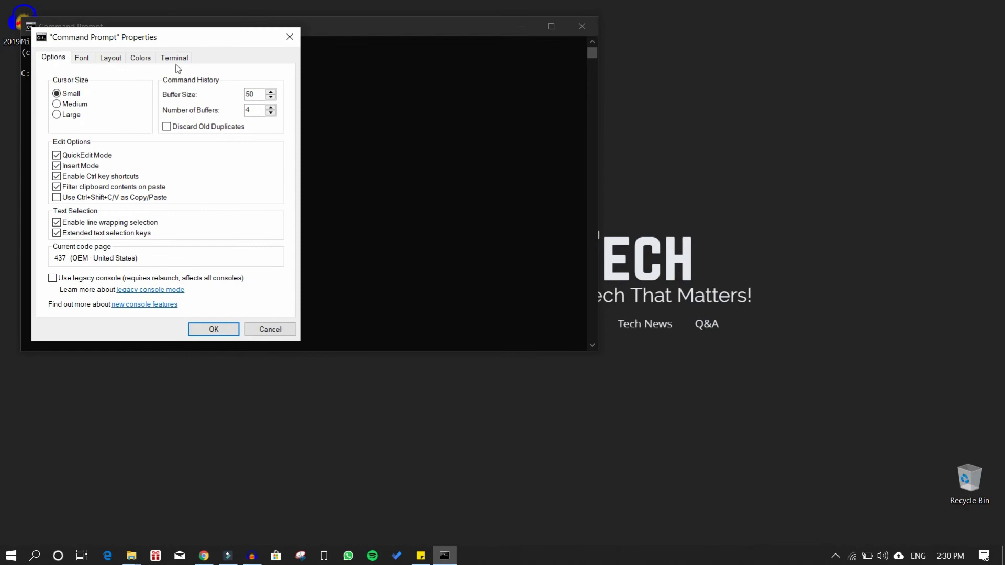
pyautogui.click(141, 61)
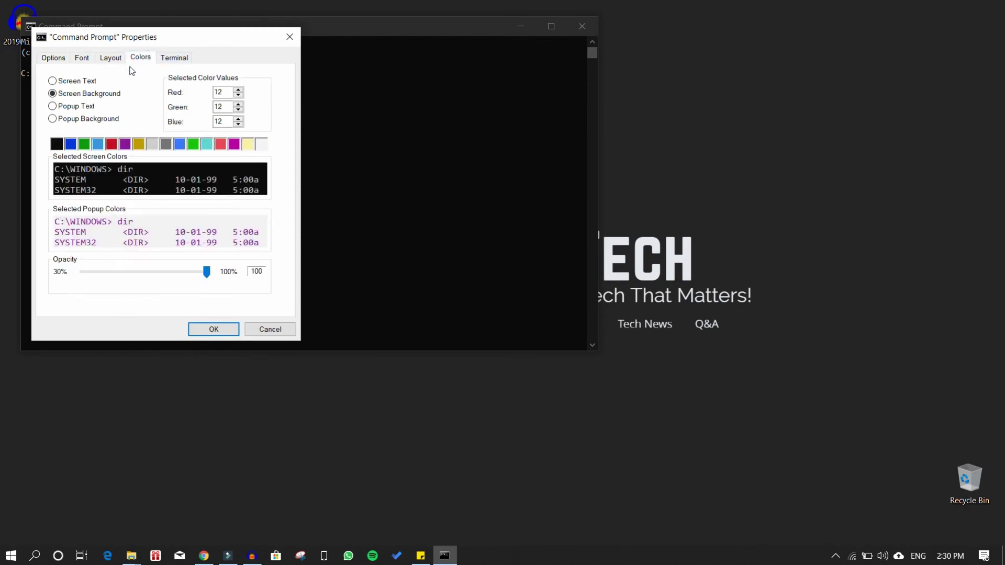
pyautogui.click(208, 273)
pyautogui.moveTo(208, 274); pyautogui.dragTo(119, 276)
pyautogui.click(213, 329)
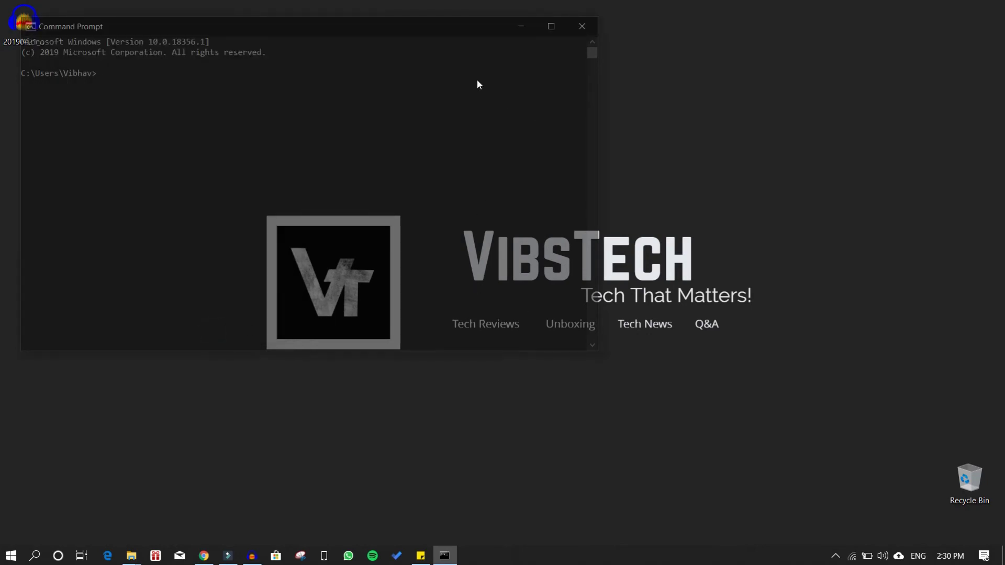
# Step: Move the see-through Command Prompt window across the desktop wallpaper to show its transparency
pyautogui.moveTo(466, 23); pyautogui.dragTo(599, 86)
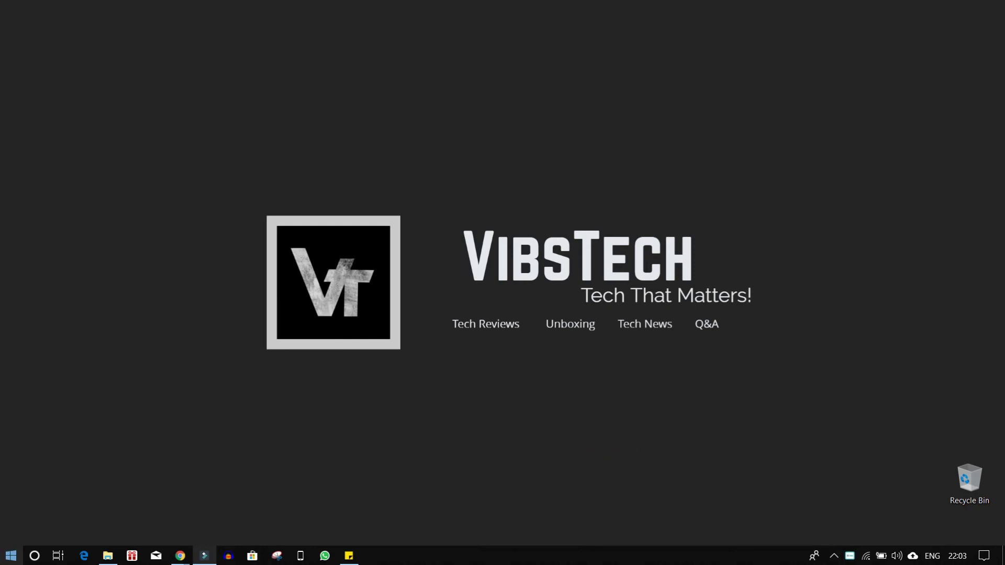
# Step: Search Windows Settings for dynamic lock and allow Windows to automatically lock the device when you're away
pyautogui.click(10, 556)
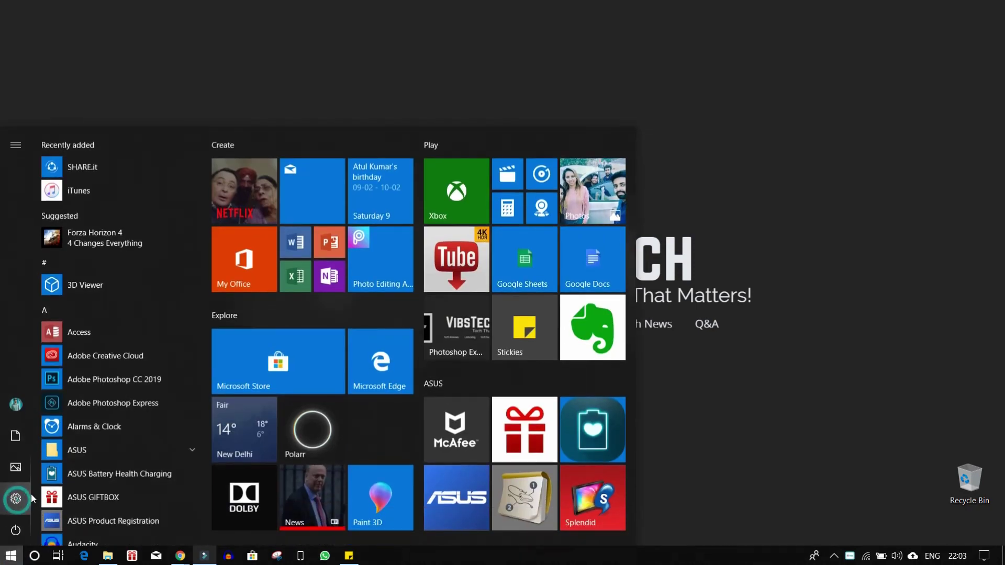
pyautogui.click(30, 495)
pyautogui.write('d')
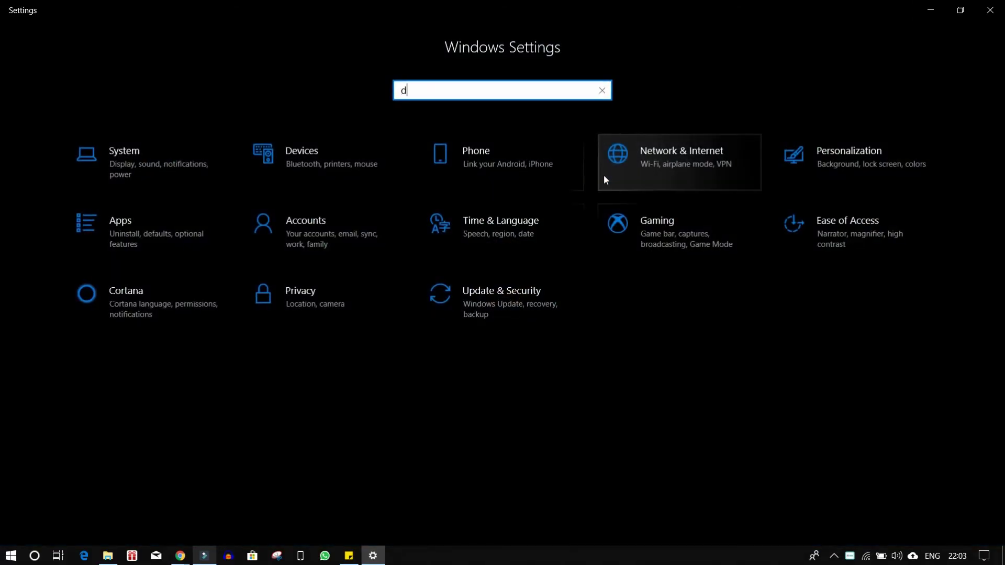
pyautogui.write('ynamic lock')
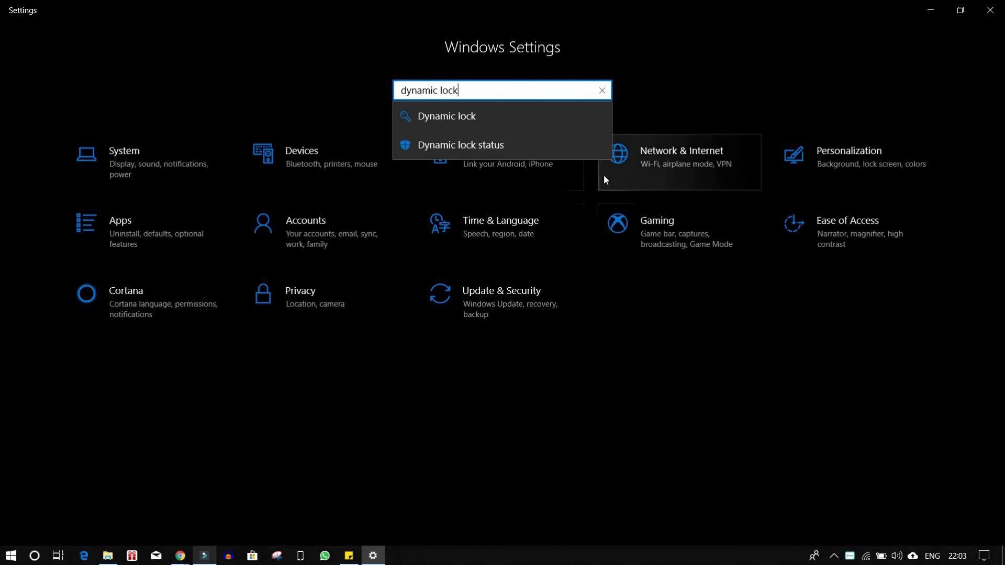
pyautogui.click(469, 118)
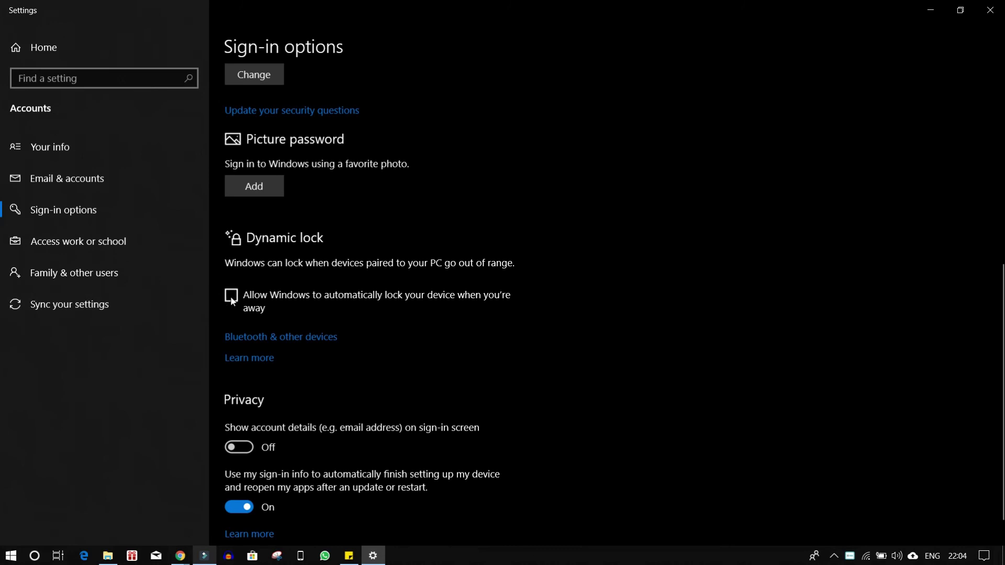
pyautogui.click(232, 301)
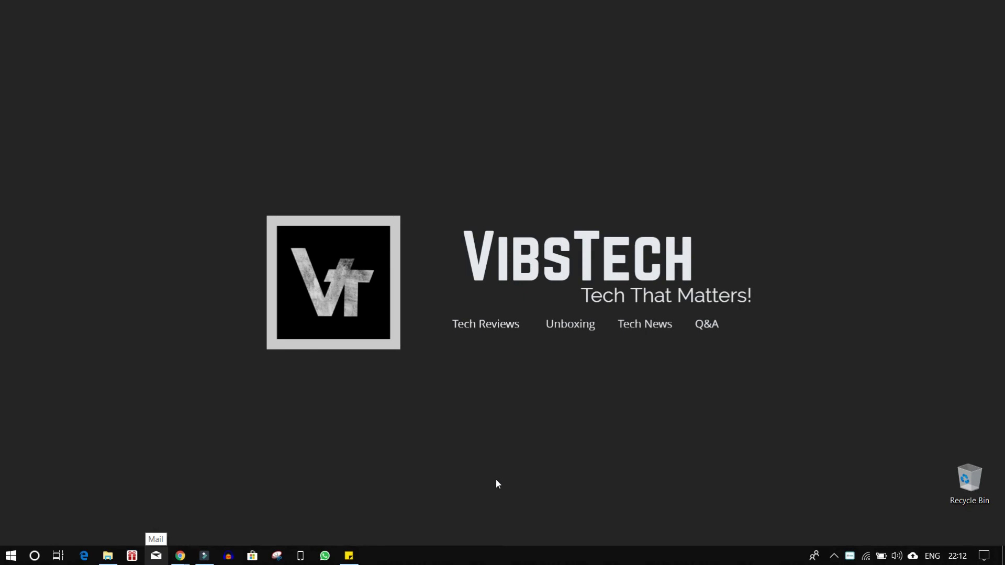
# Step: Search Windows Settings for storage sense and open the result for turning on Storage sense
pyautogui.click(11, 556)
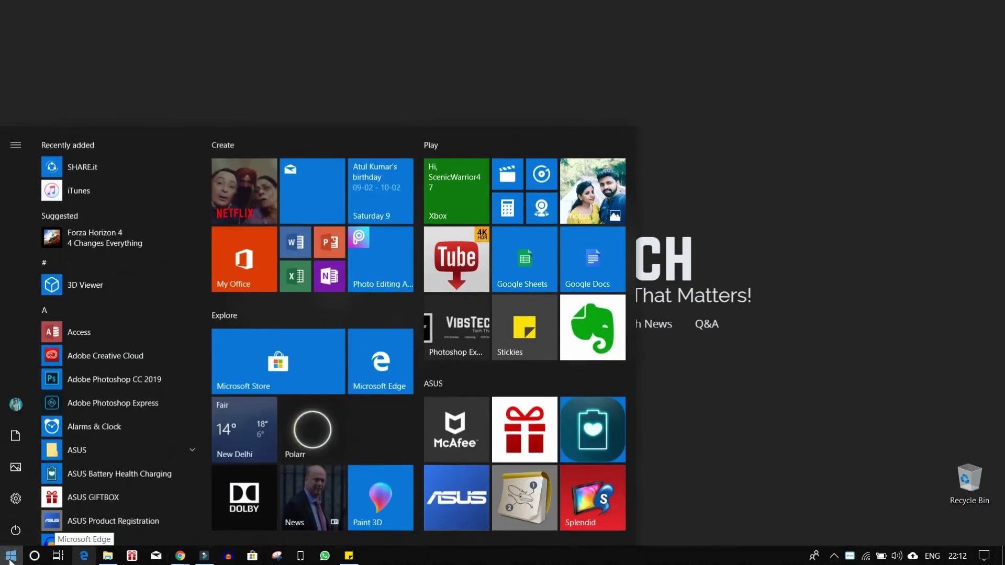
pyautogui.click(16, 498)
pyautogui.write('storage sense')
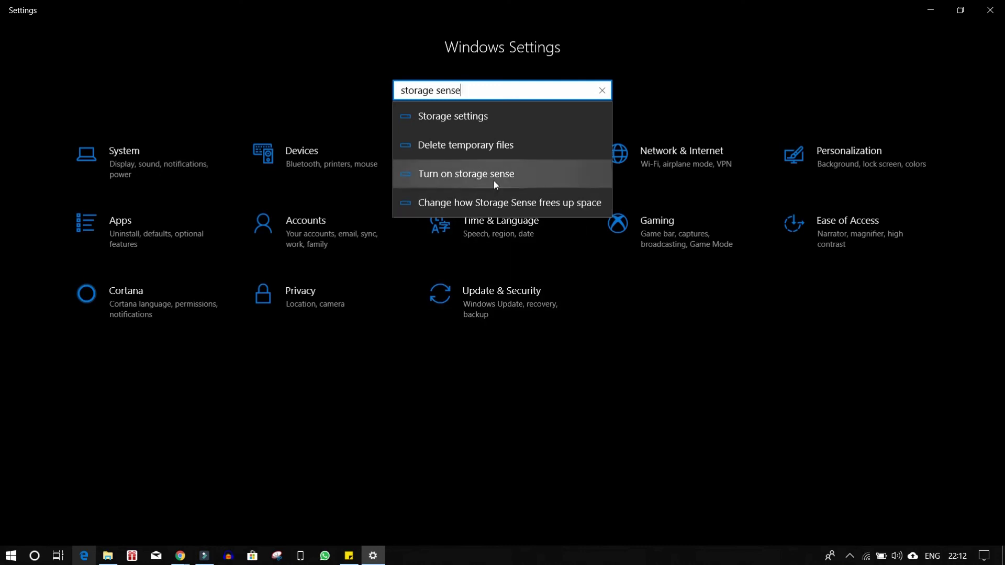
pyautogui.click(493, 180)
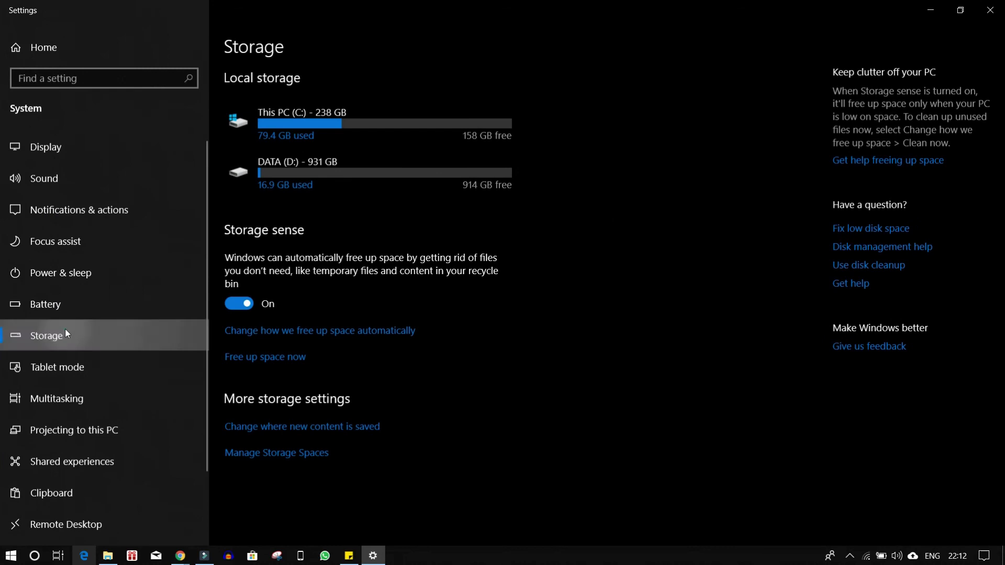
# Step: Open the option to free up space now and review the temporary file categories available for removal
pyautogui.click(289, 361)
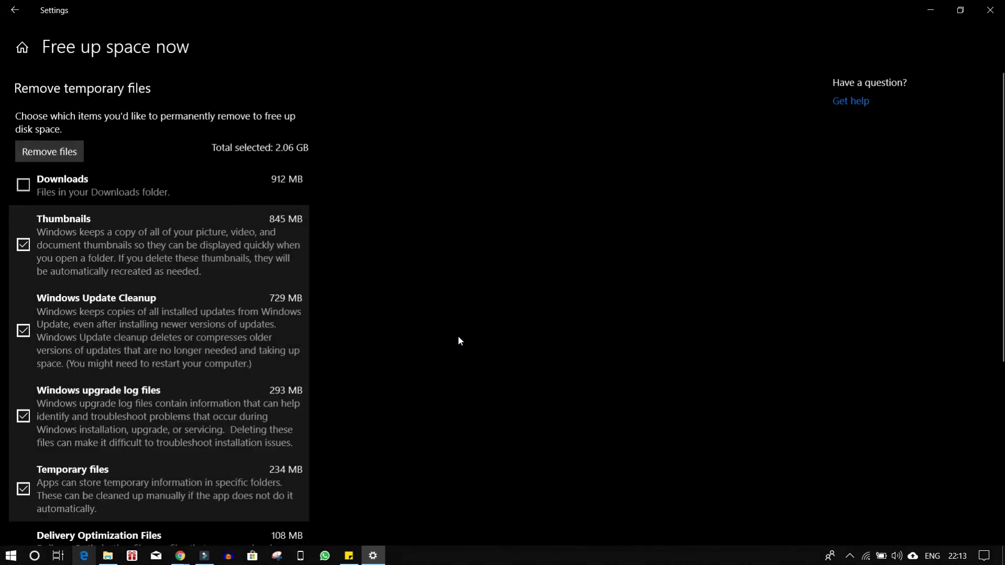
pyautogui.scroll(-5, 314, 350)
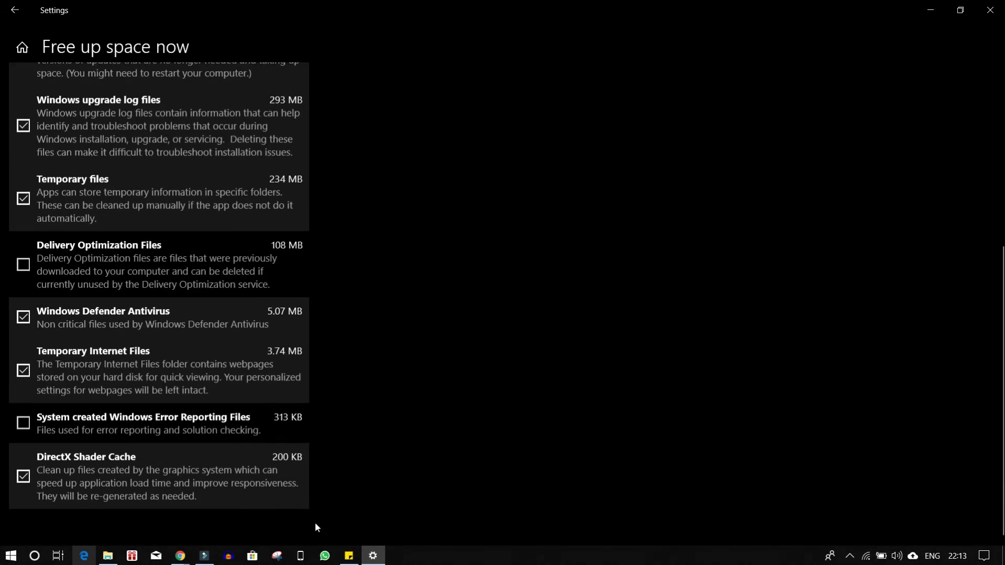
pyautogui.scroll(5, 335, 487)
pyautogui.scroll(-5, 244, 169)
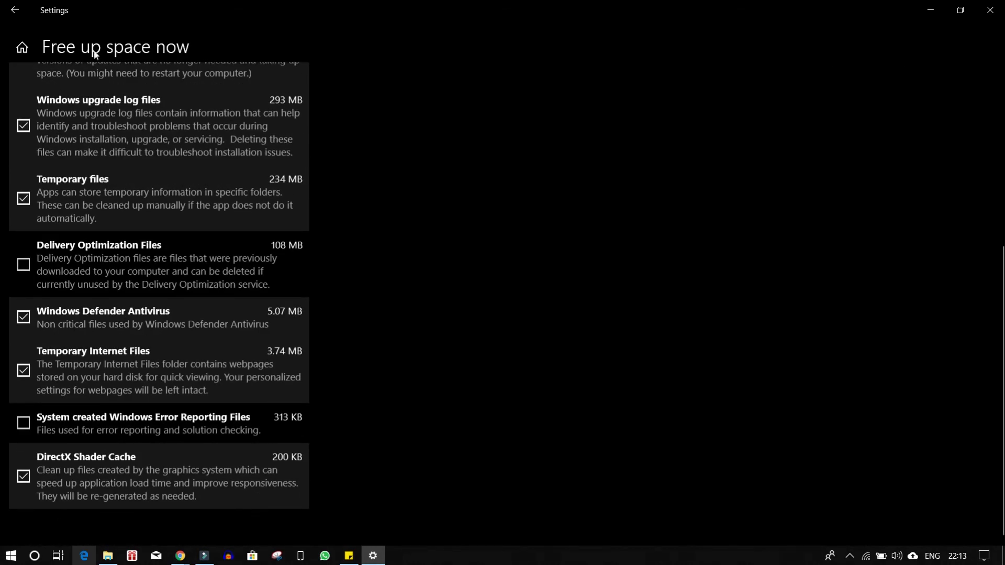